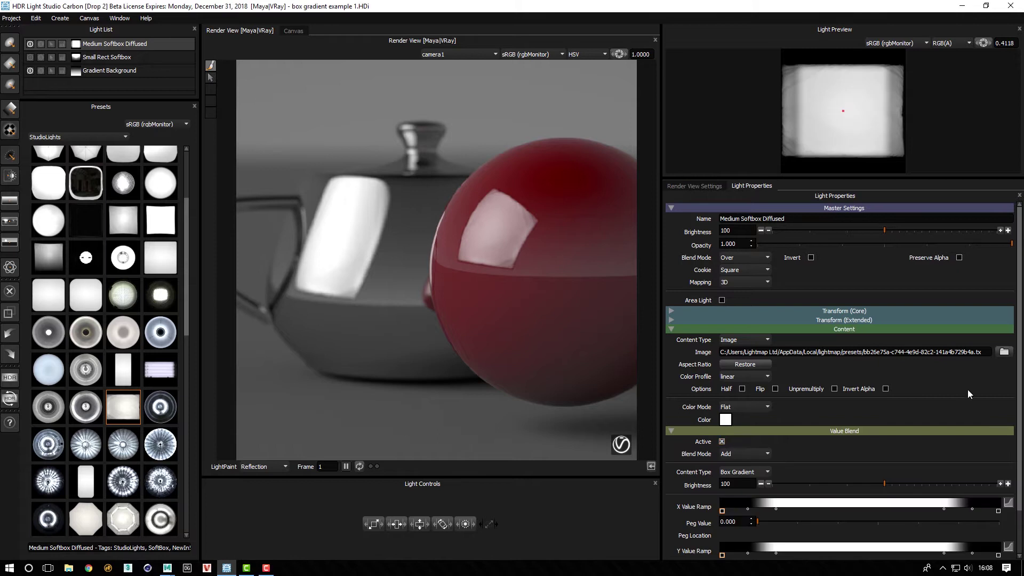
- Change the Medium Softbox Diffused light's Value Blend to Gradient content with the Multiply blend mode
scroll(1019, 381, "down", 1)
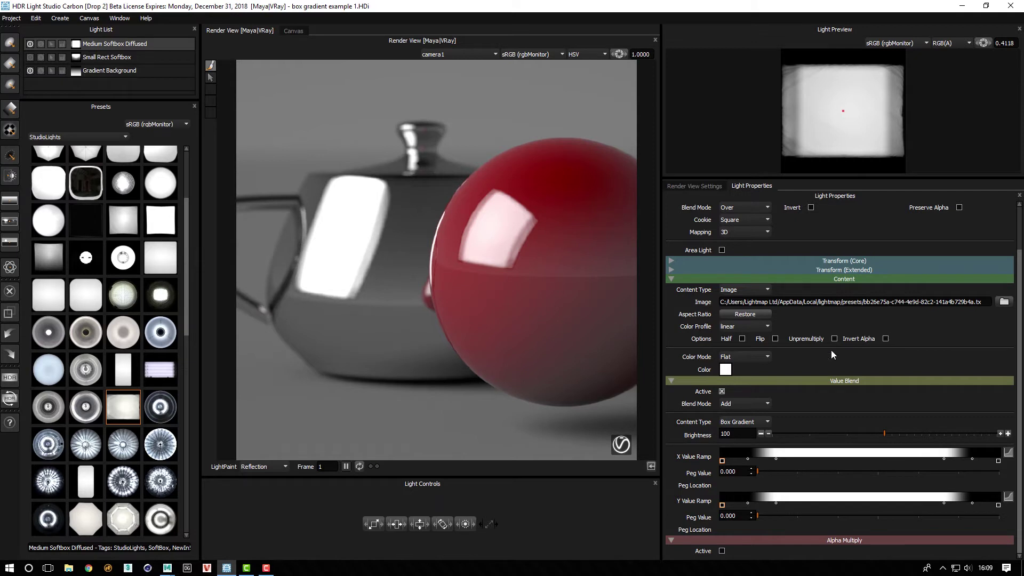
left_click(744, 403)
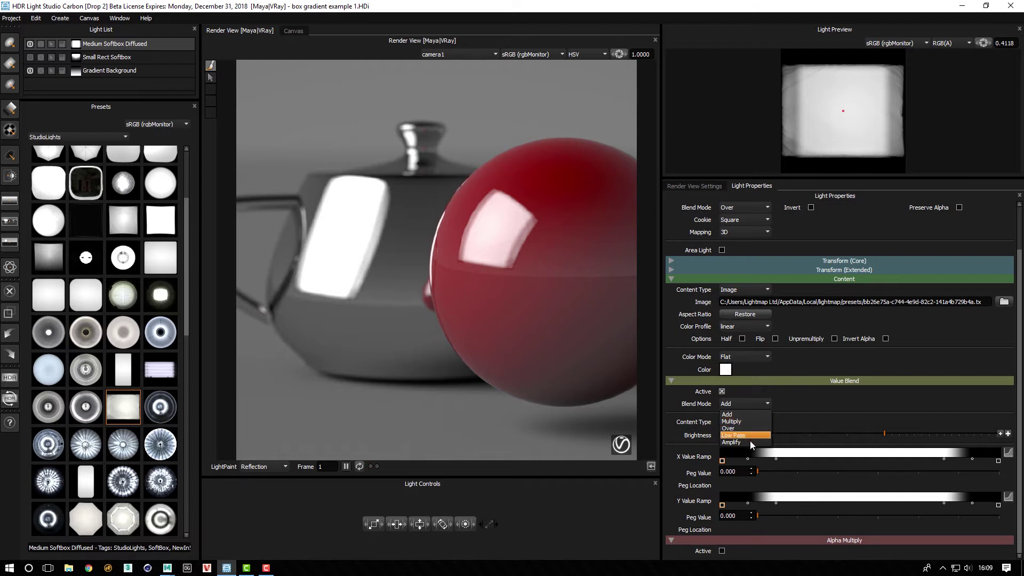
left_click(818, 399)
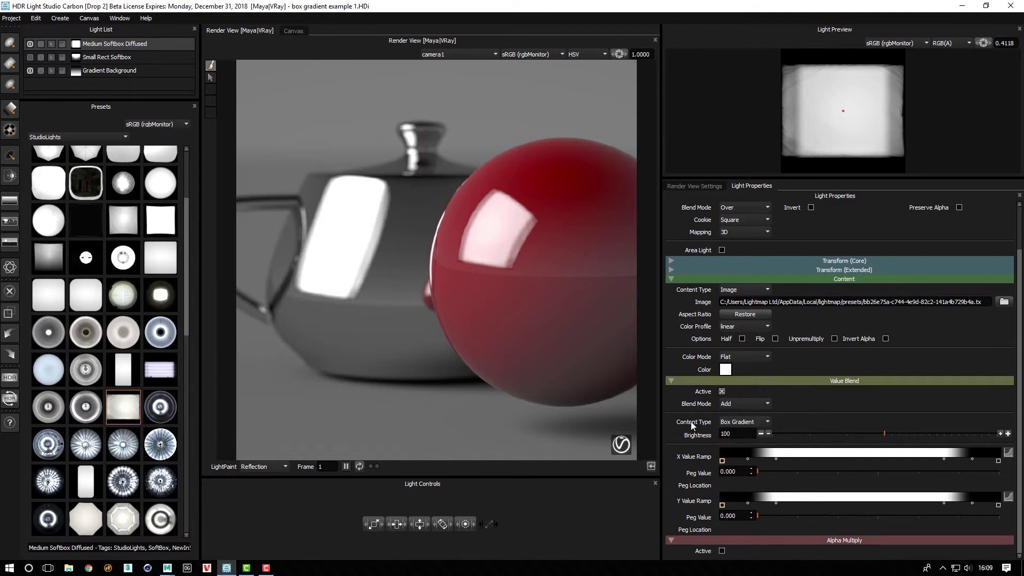
left_click(740, 423)
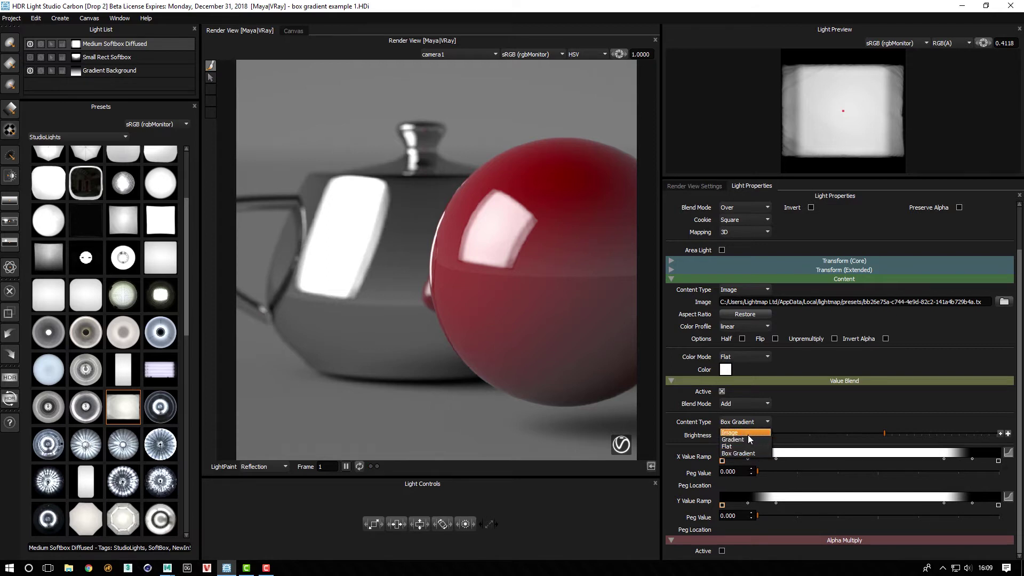
left_click(740, 441)
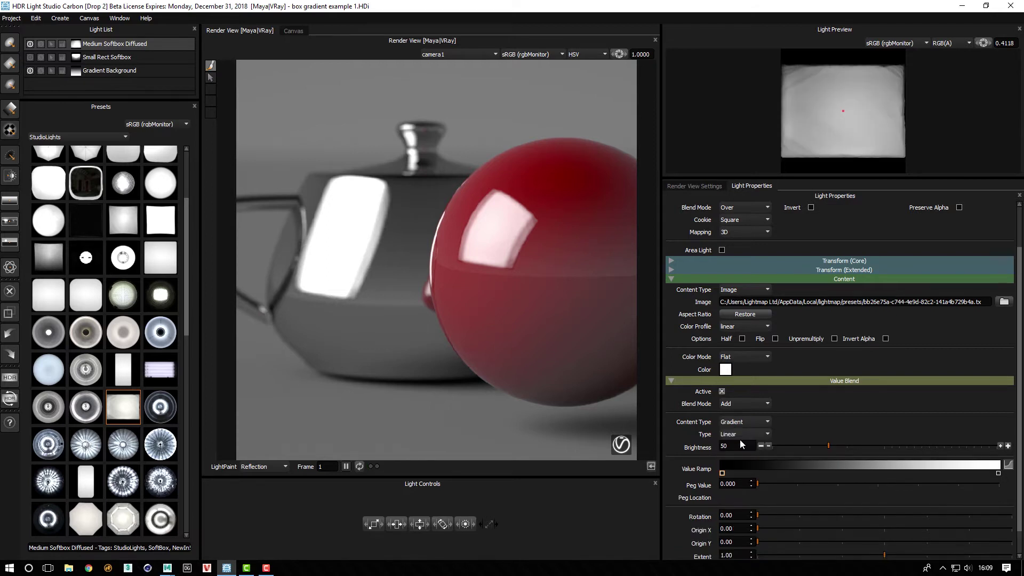
left_click(733, 409)
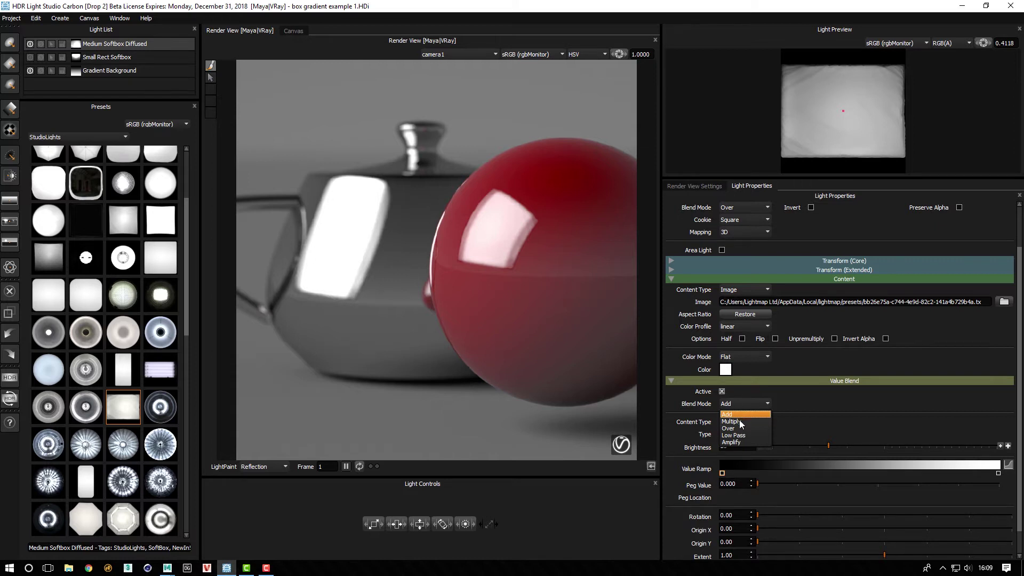
left_click(740, 421)
- Reverse the Value Blend's value ramp to run from white to black, with the end peg at 0
scroll(785, 403, "down", 1)
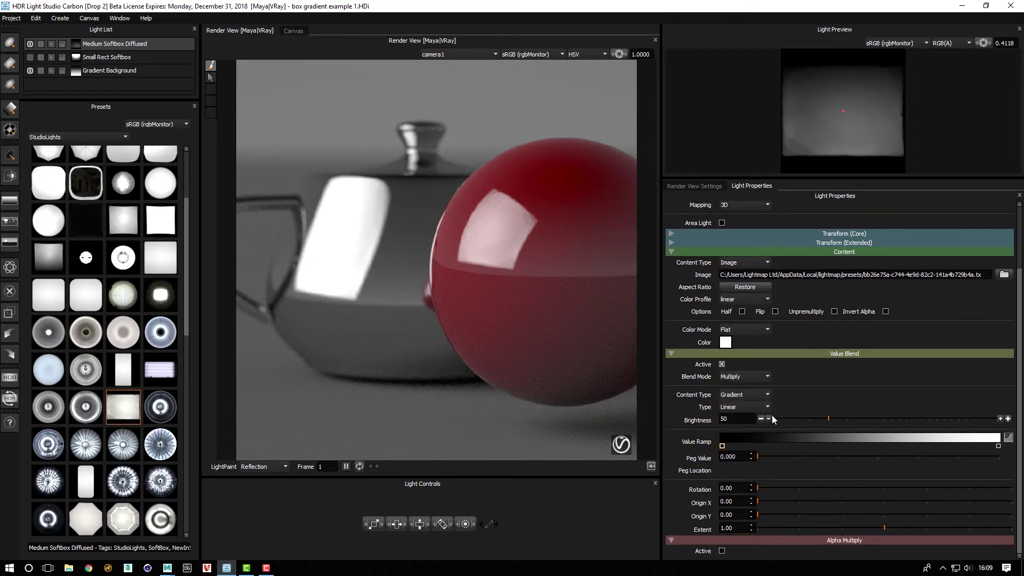
left_click_drag(763, 457, 1008, 465)
left_click(998, 446)
left_click_drag(794, 455, 754, 457)
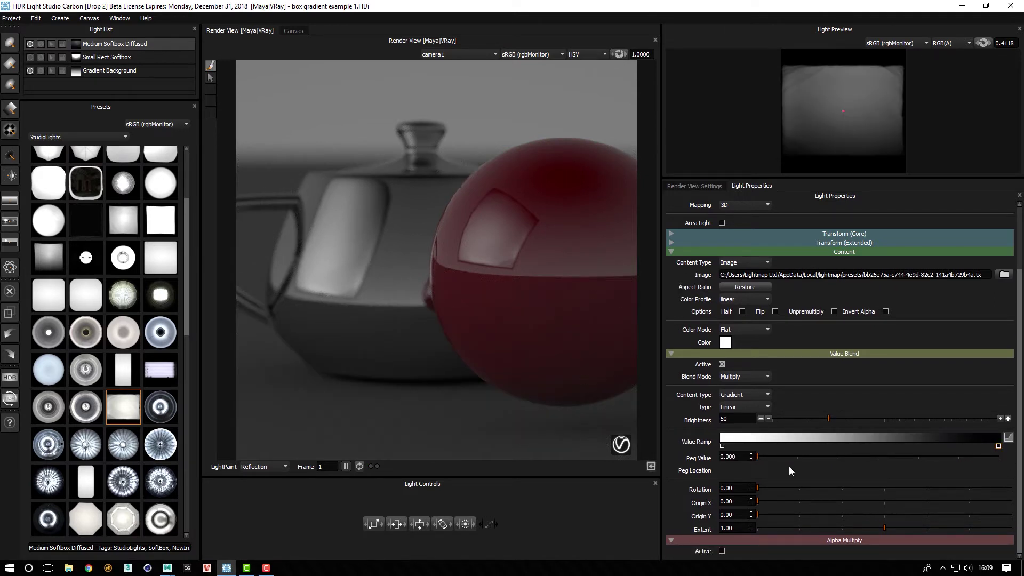
- Make the blend gradient radial, centre its origin at X 0.50 and Y 0.50, and set its extent to 1.81
left_click(731, 408)
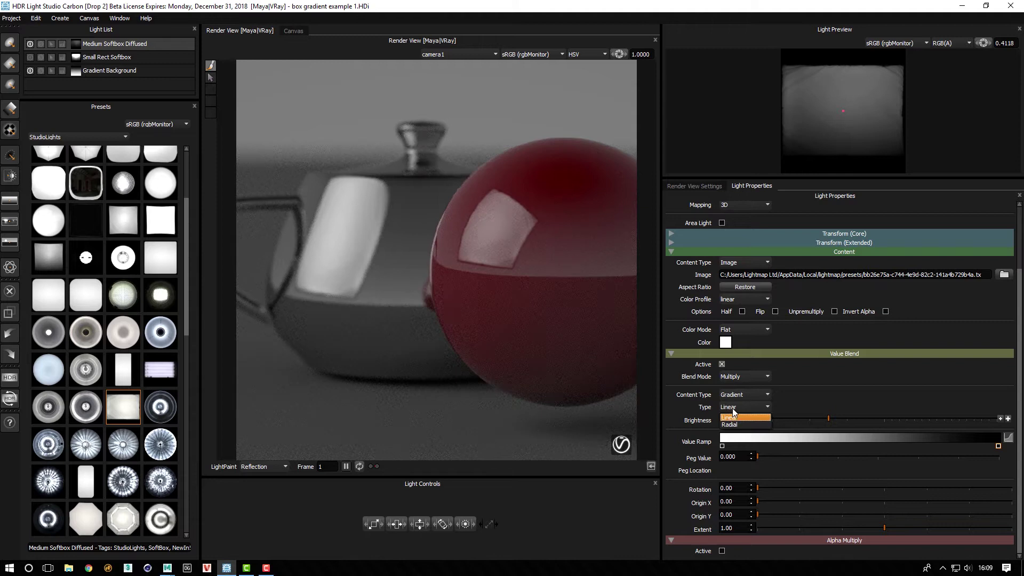
left_click(734, 425)
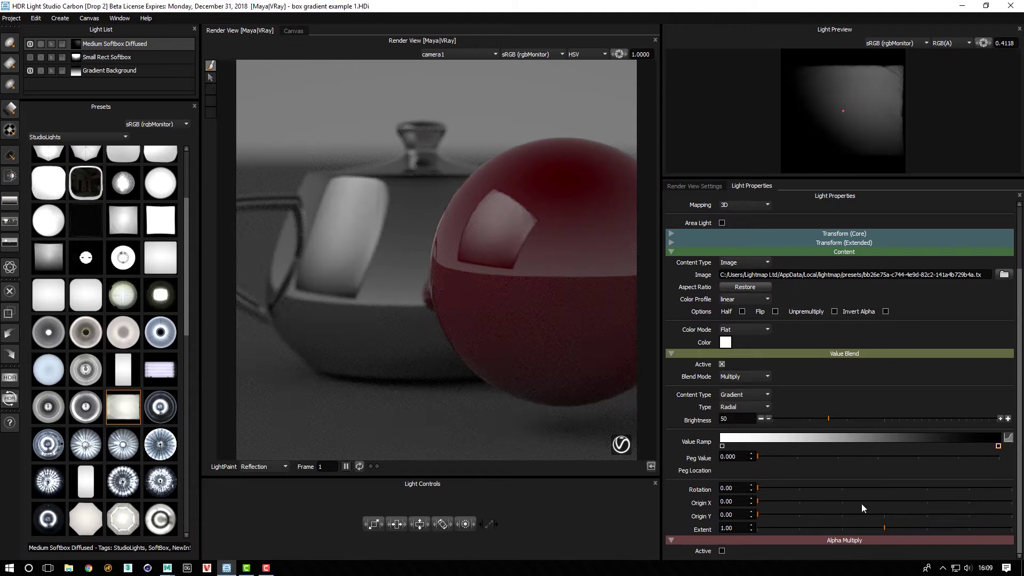
left_click(884, 501)
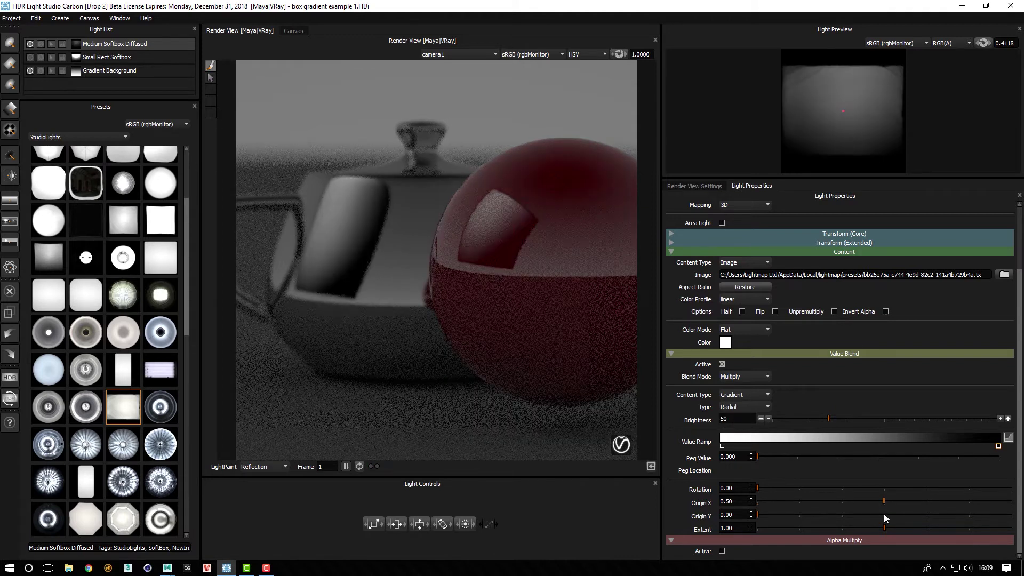
left_click(884, 514)
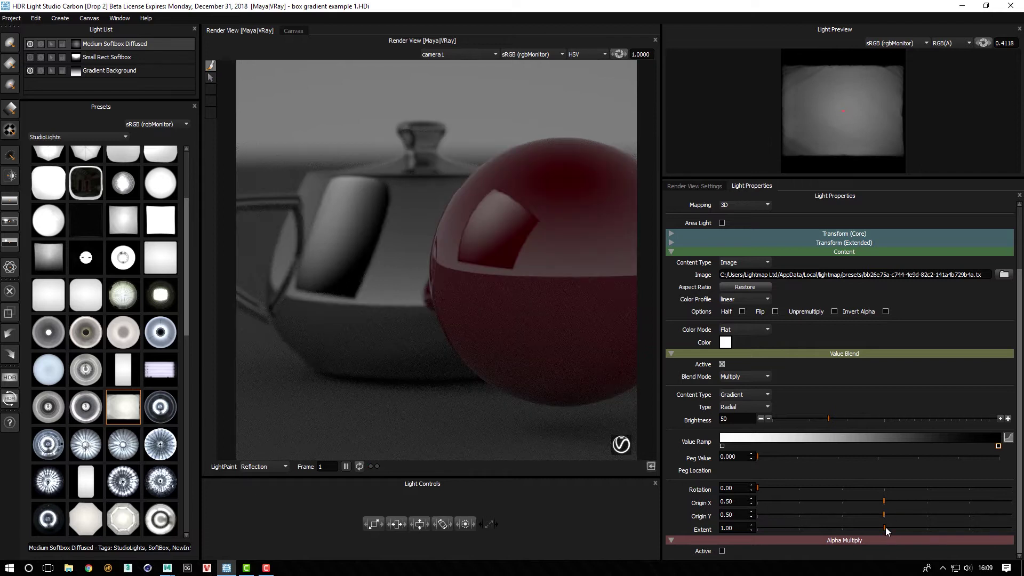
left_click_drag(885, 527, 988, 539)
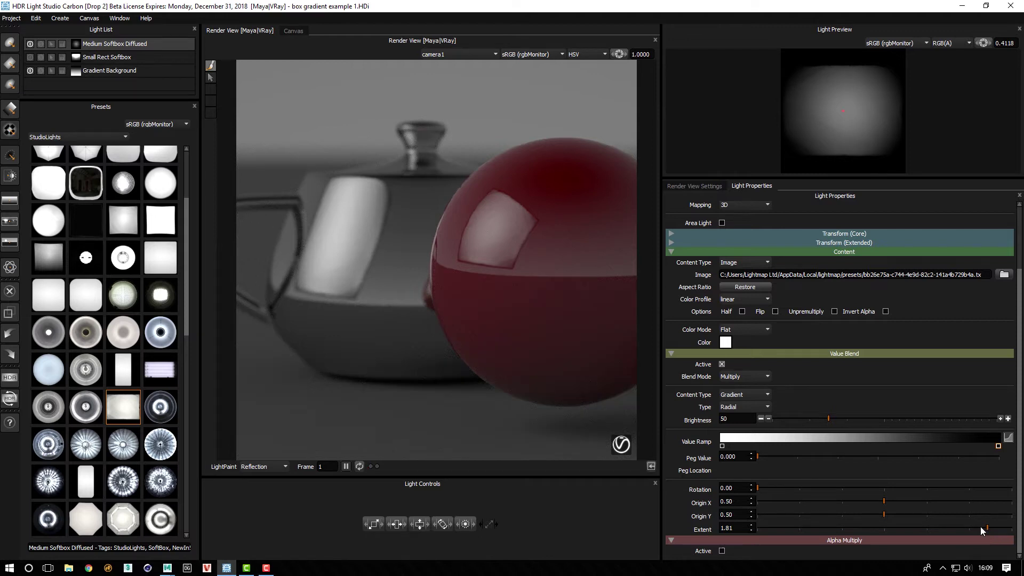
- Turn on Log for the custom gradient and raise its end peg value to 0.169
left_click(1008, 438)
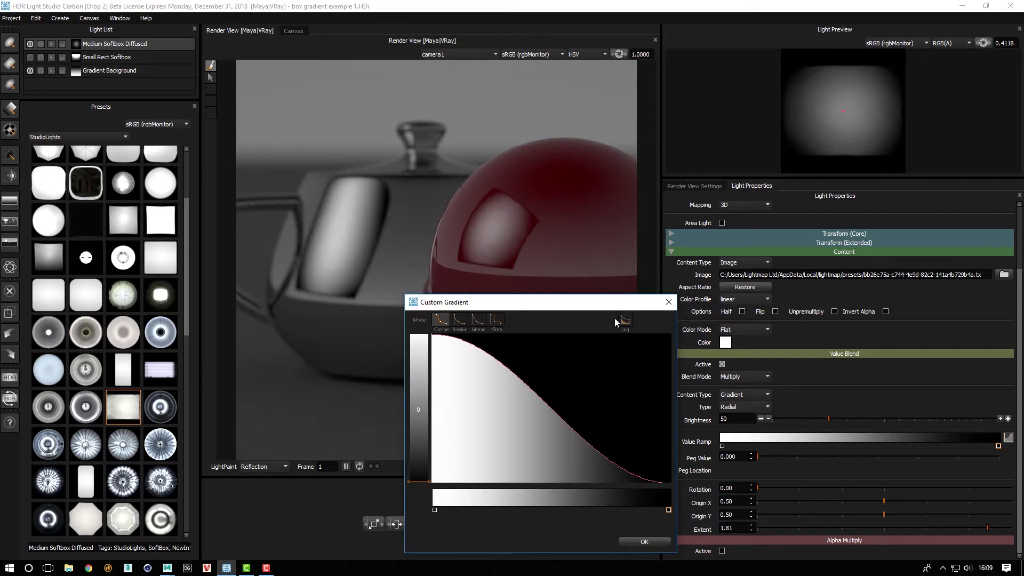
left_click(625, 320)
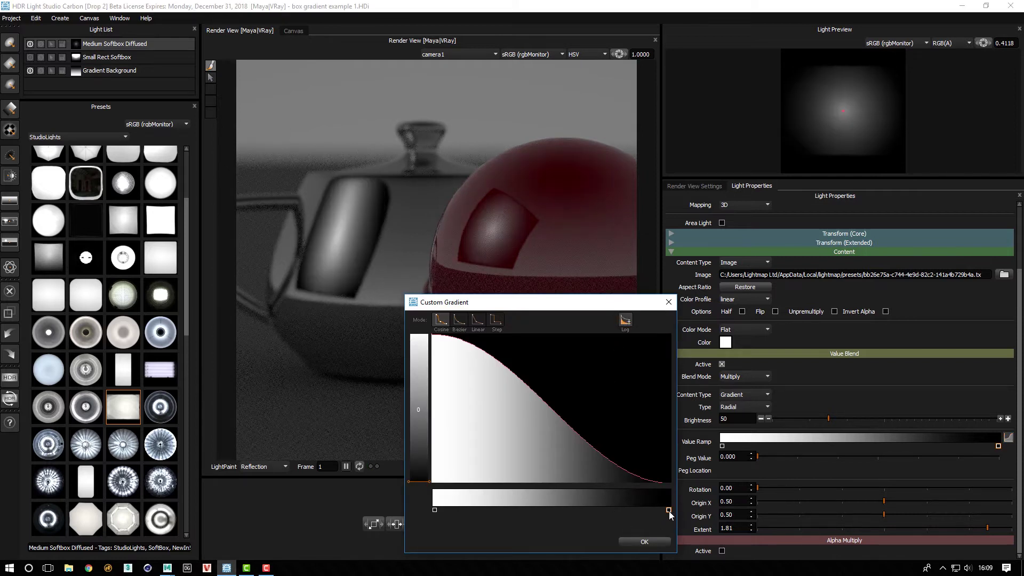
left_click_drag(420, 466, 420, 457)
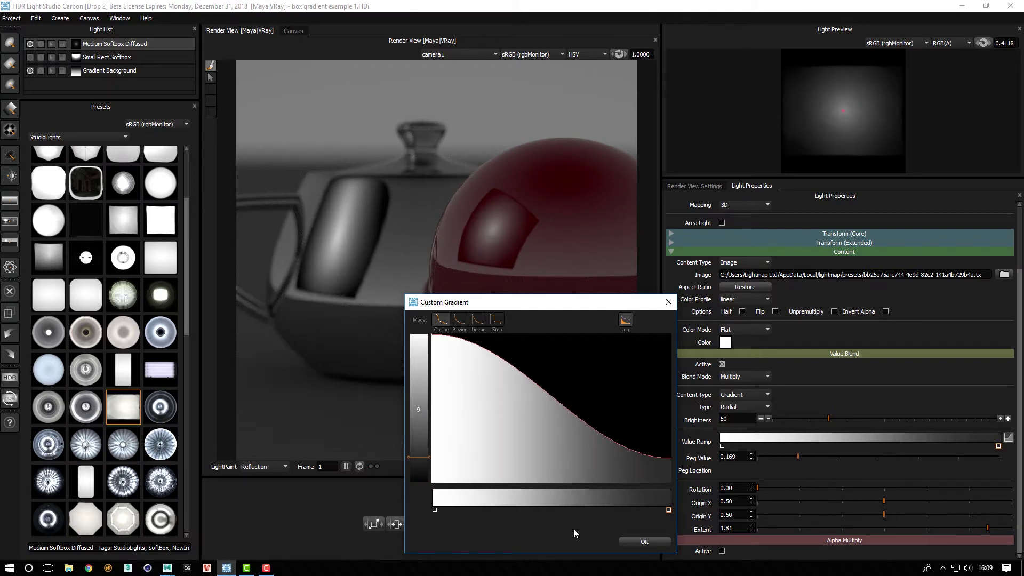
left_click(643, 542)
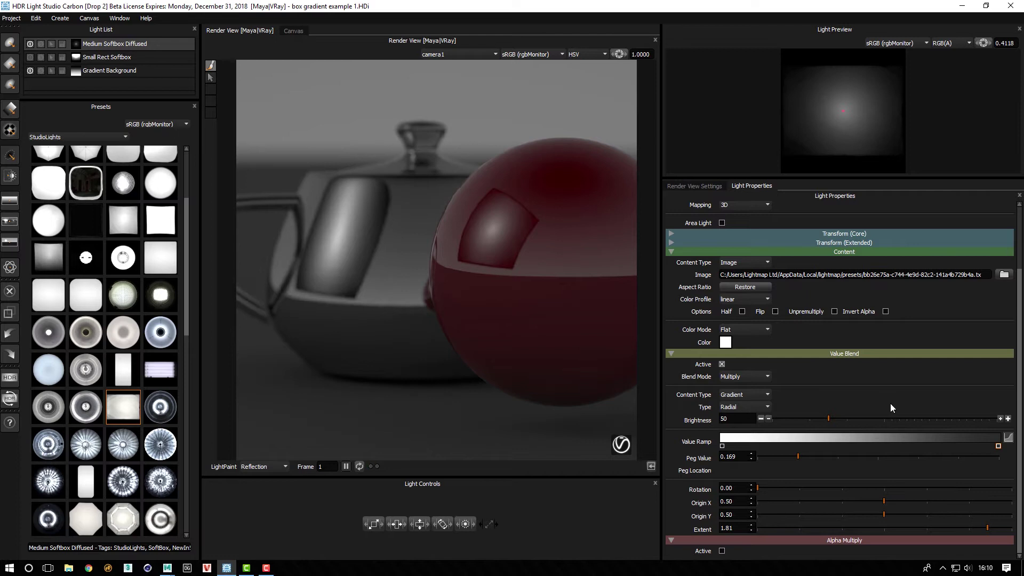
- Raise the Value Blend brightness to 400 and switch the blend off and on to compare the light
left_click(1007, 418)
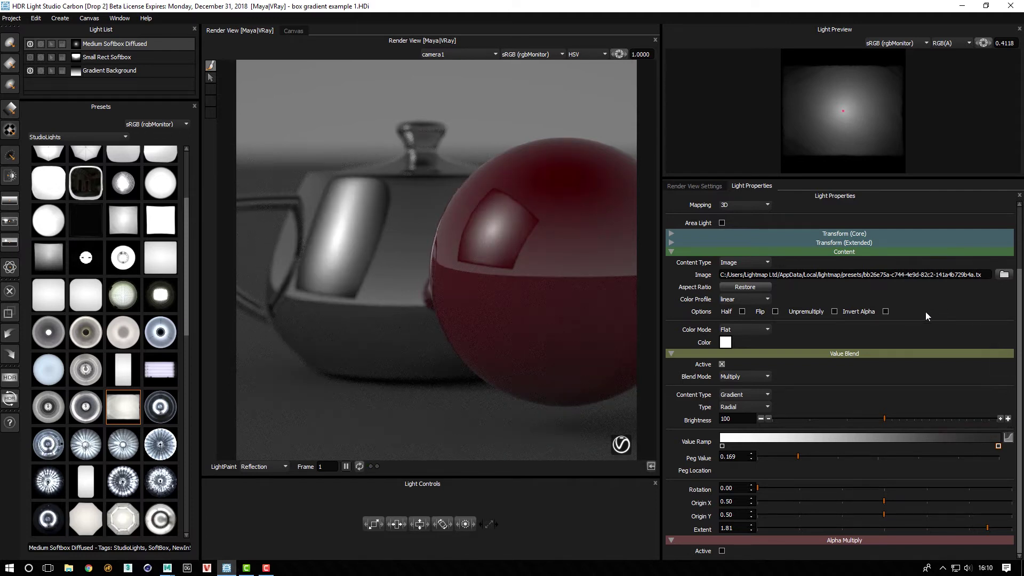
left_click(1007, 419)
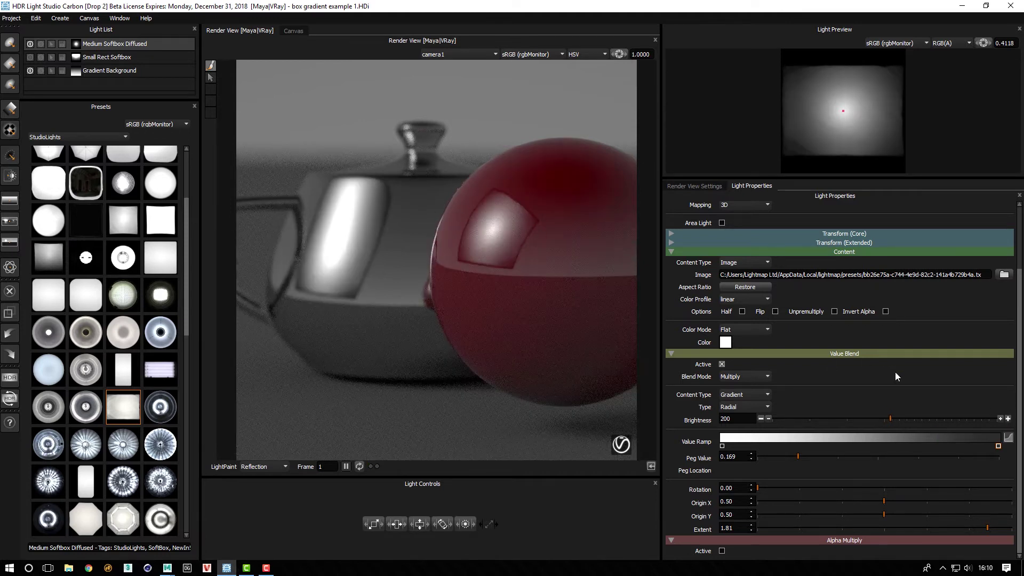
left_click(1007, 420)
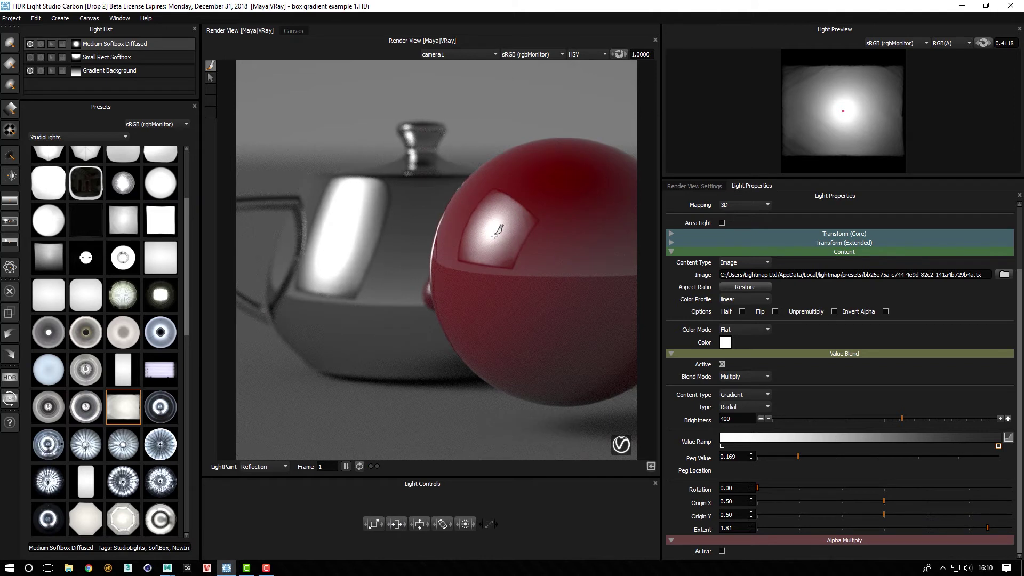
left_click(721, 364)
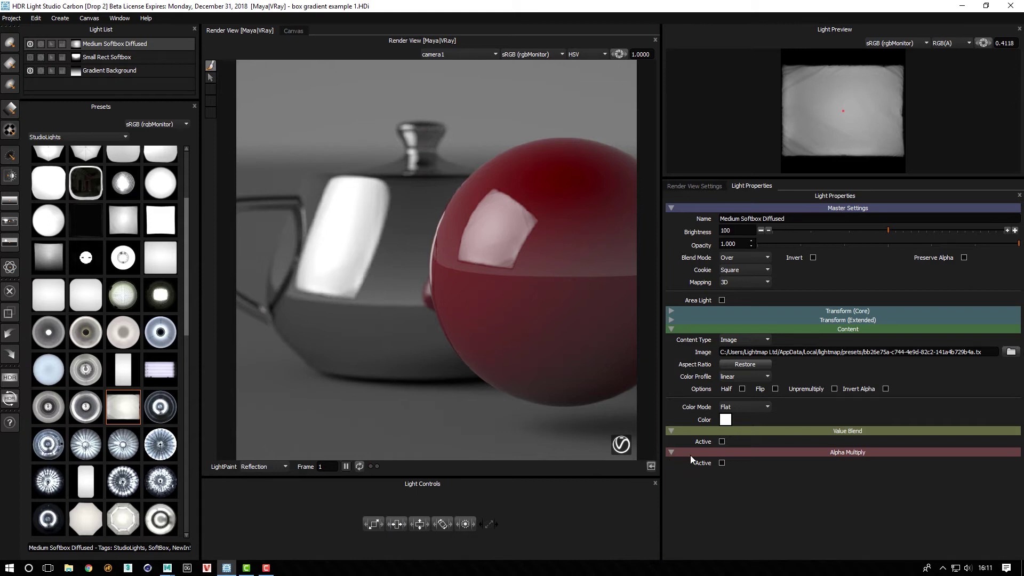
left_click(721, 442)
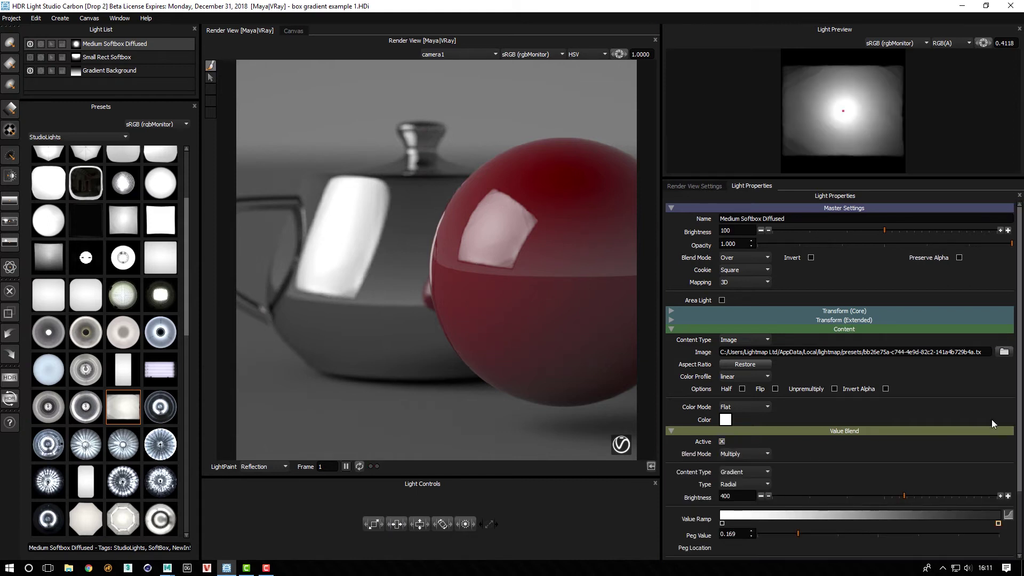
- Shift the radial gradient's Origin X to 0.12 and reduce its extent to 1.02
scroll(879, 406, "down", 2)
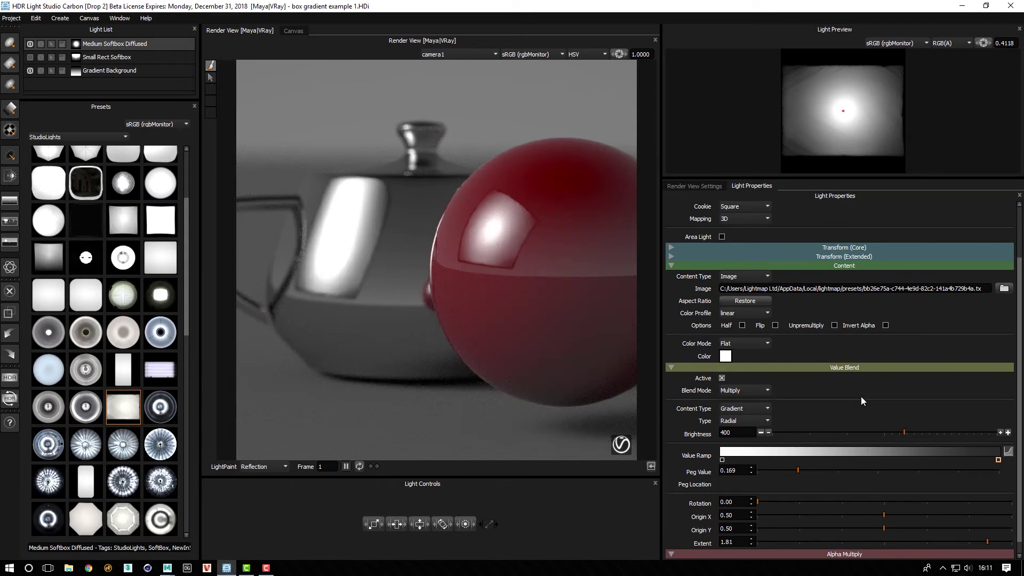
left_click_drag(853, 514, 787, 521)
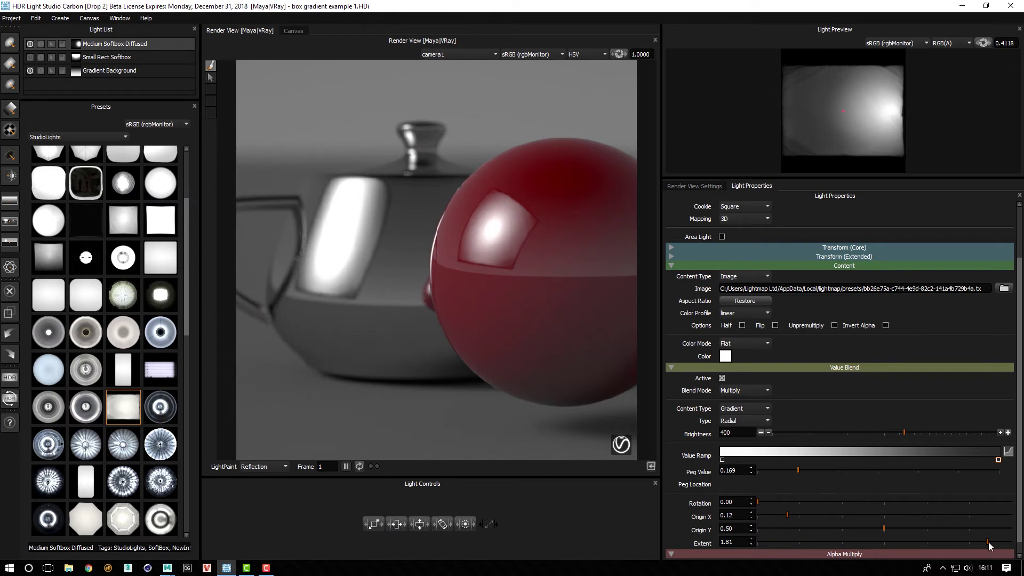
left_click_drag(987, 542, 888, 554)
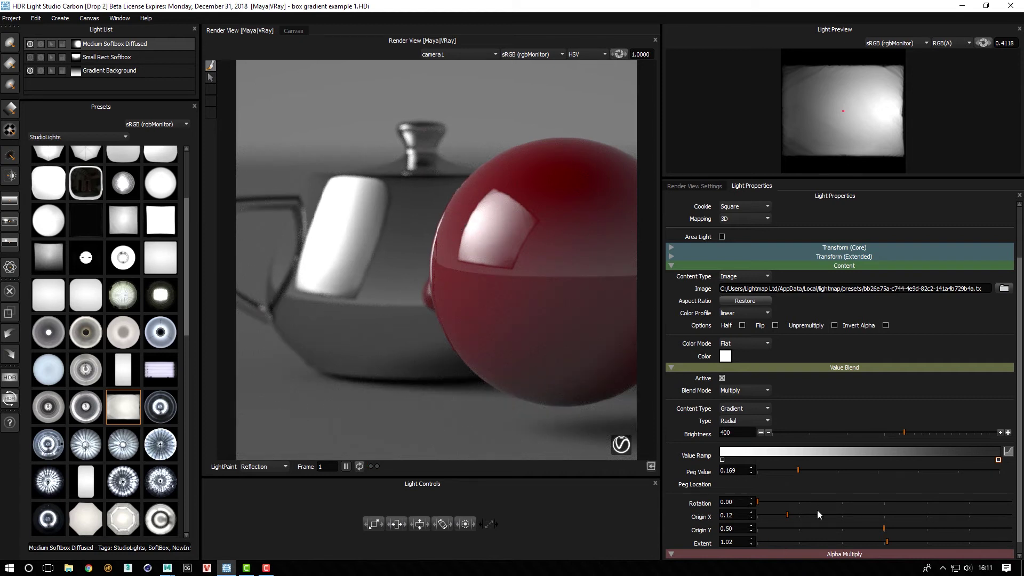
- Move the radial gradient's origin to X 0.86 and Y 0.20, and set its extent to 0.72
left_click_drag(787, 514, 977, 531)
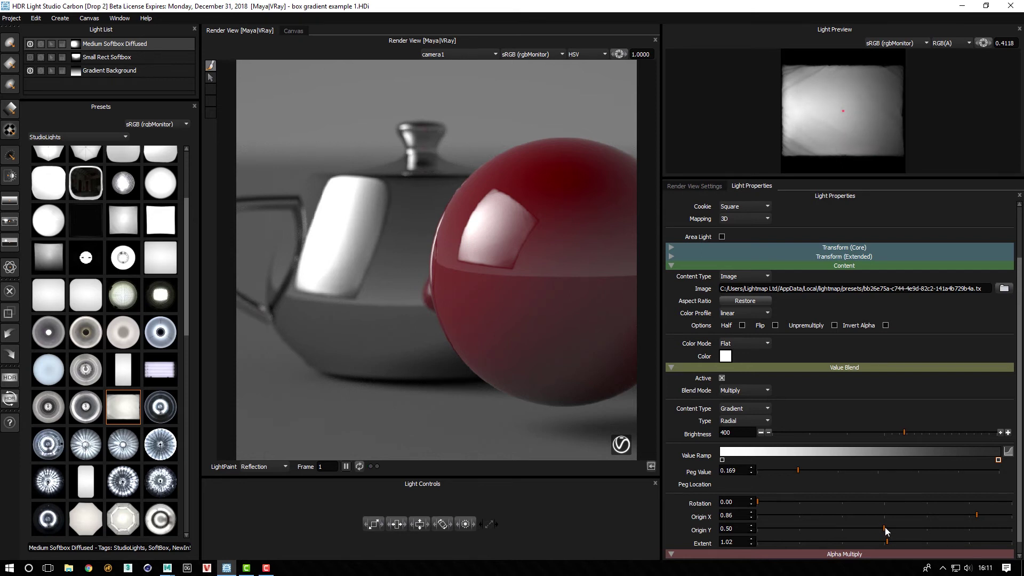
left_click_drag(884, 528, 805, 533)
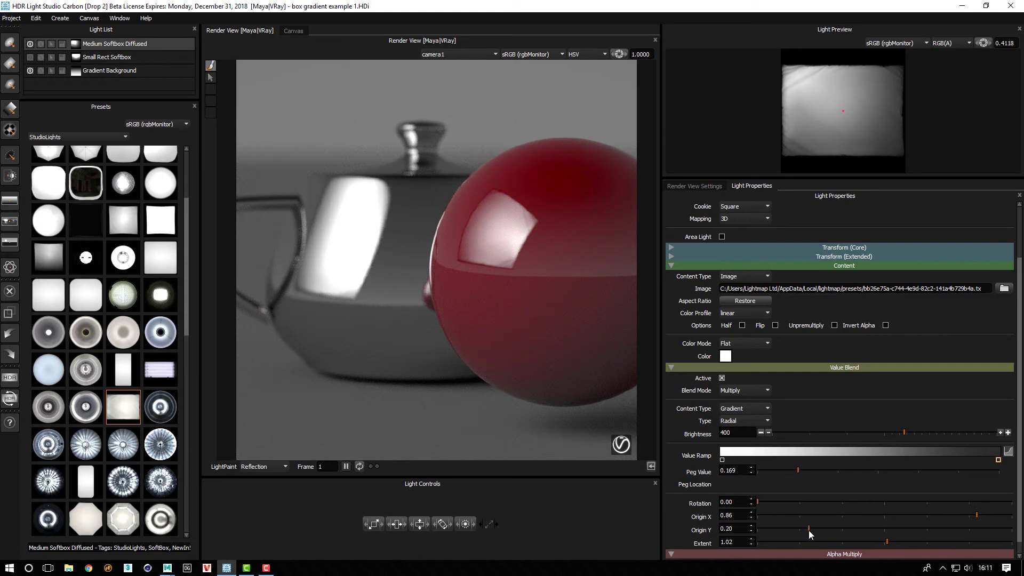
left_click_drag(887, 542, 846, 543)
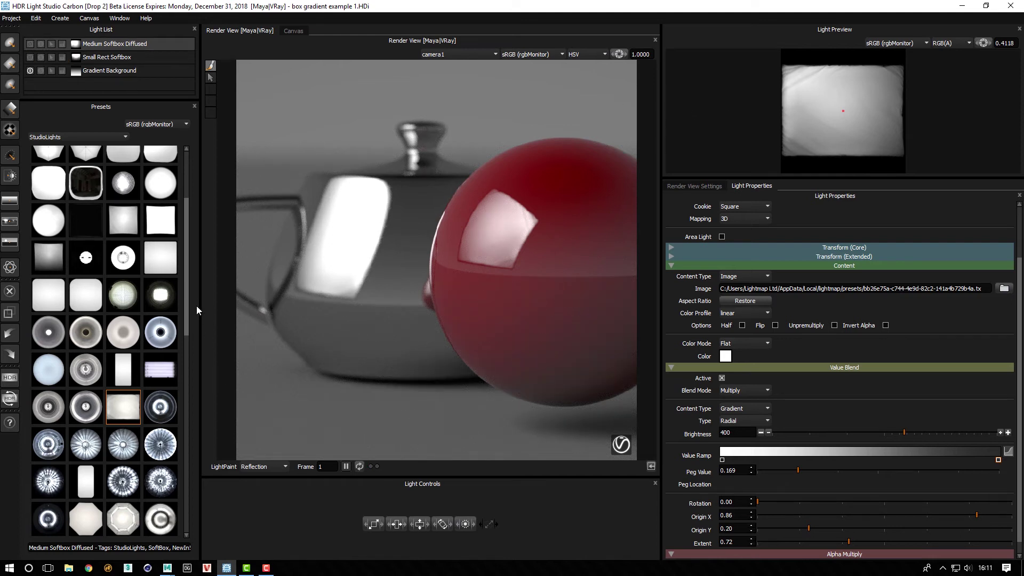
- Add a Flash Head Blurred light from the StudioLights presets and set its brightness to 50
left_click_drag(188, 306, 187, 441)
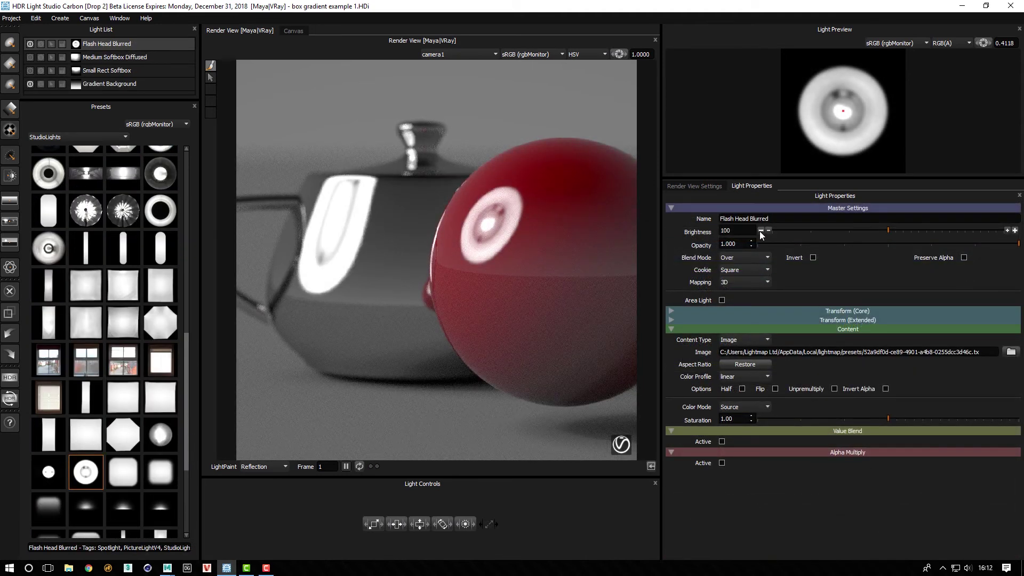
left_click(761, 230)
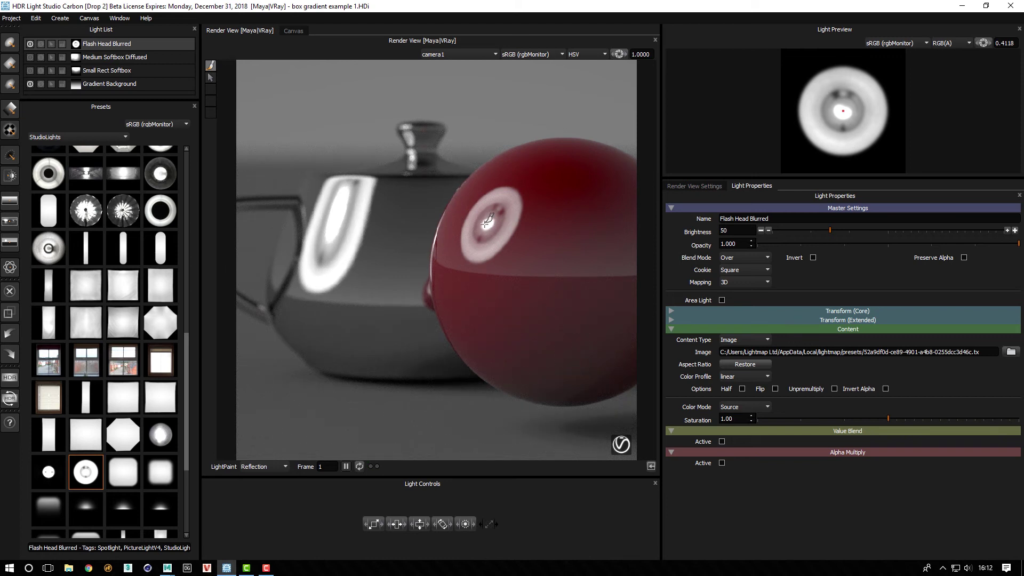
- Activate Value Blend on the Flash Head Blurred light with the Low Pass blend mode and Flat content
left_click(722, 442)
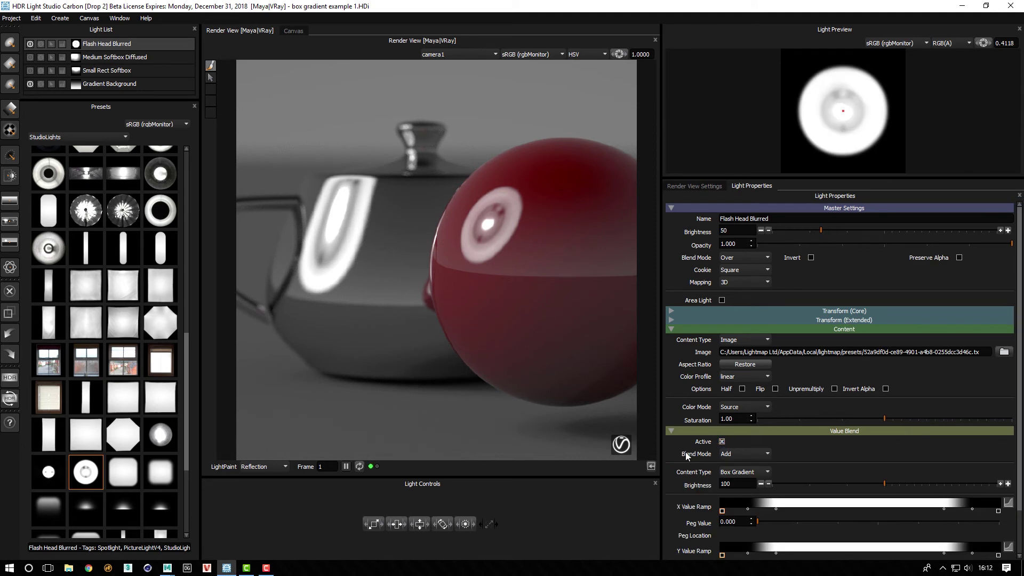
left_click(735, 455)
left_click(738, 485)
scroll(740, 481, "down", 1)
left_click(739, 422)
left_click(752, 450)
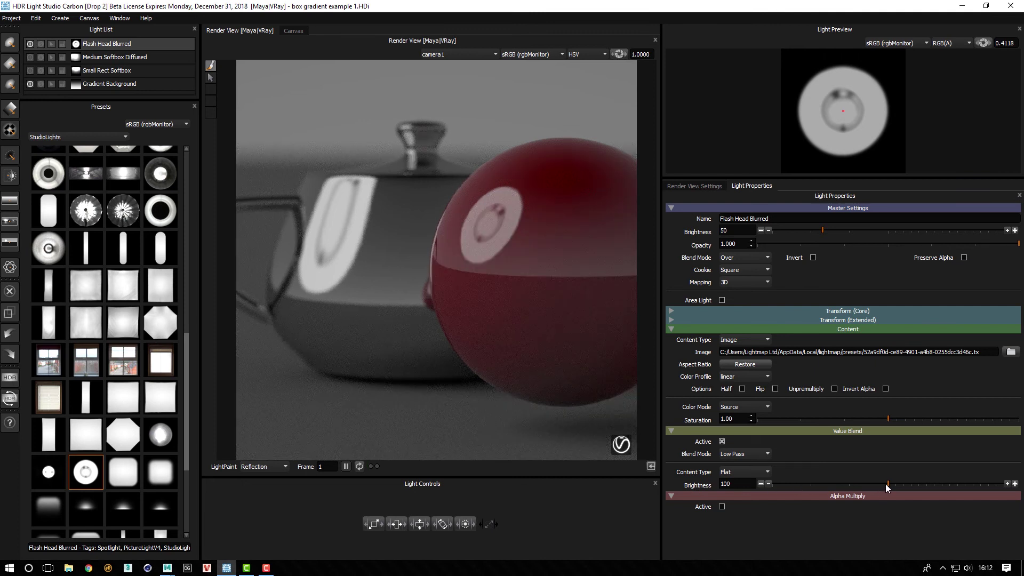
- Try the Low Pass blend brightness at 27, raise it to 354, and switch the blend off and on to compare
left_click_drag(888, 483, 807, 484)
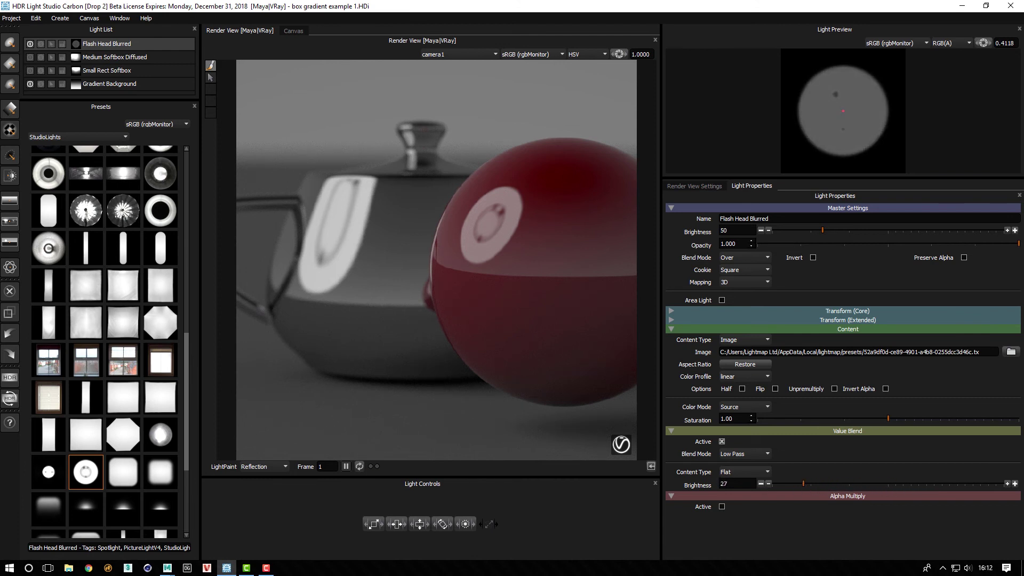
left_click_drag(807, 482, 902, 487)
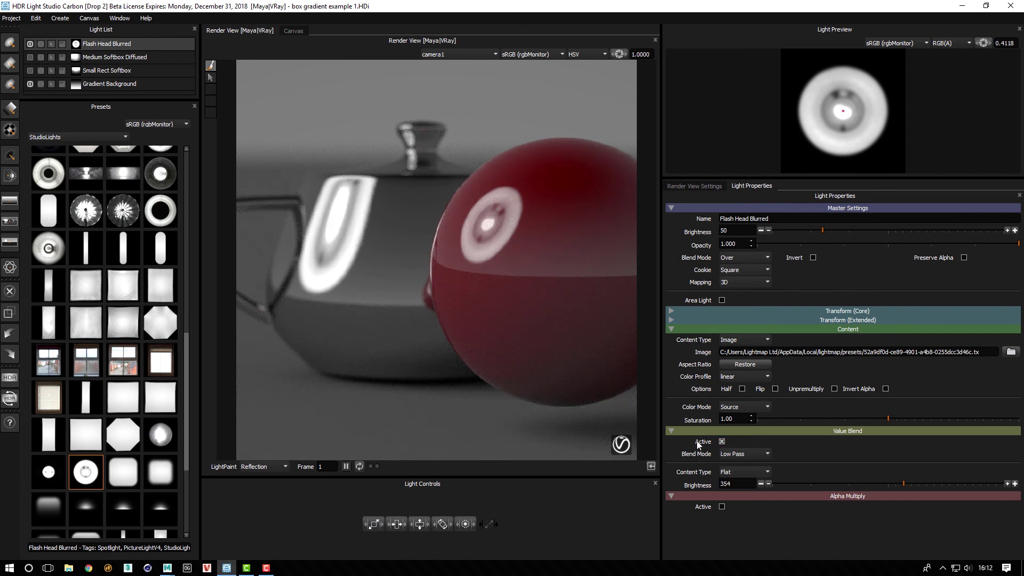
left_click(722, 442)
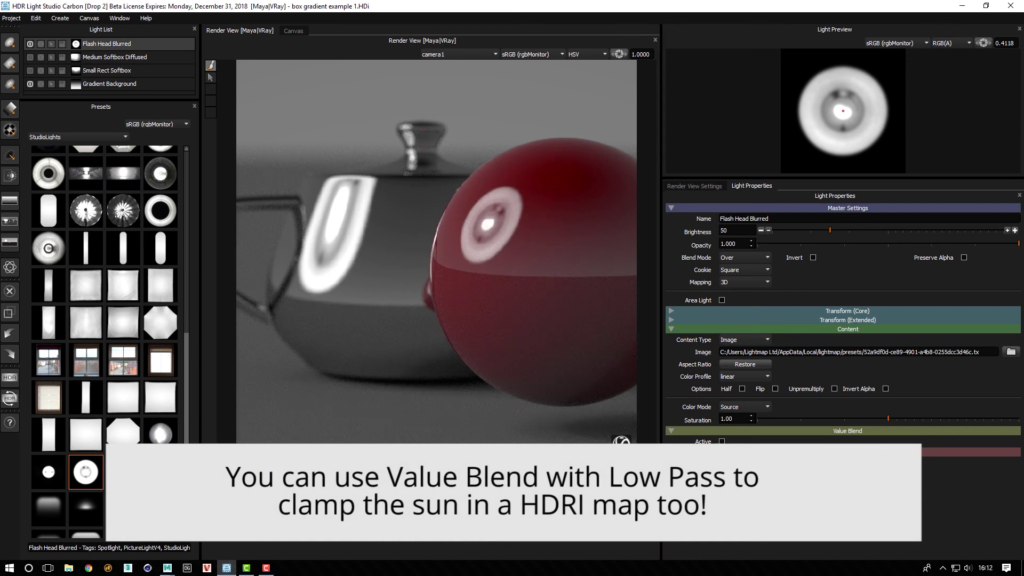
left_click(722, 441)
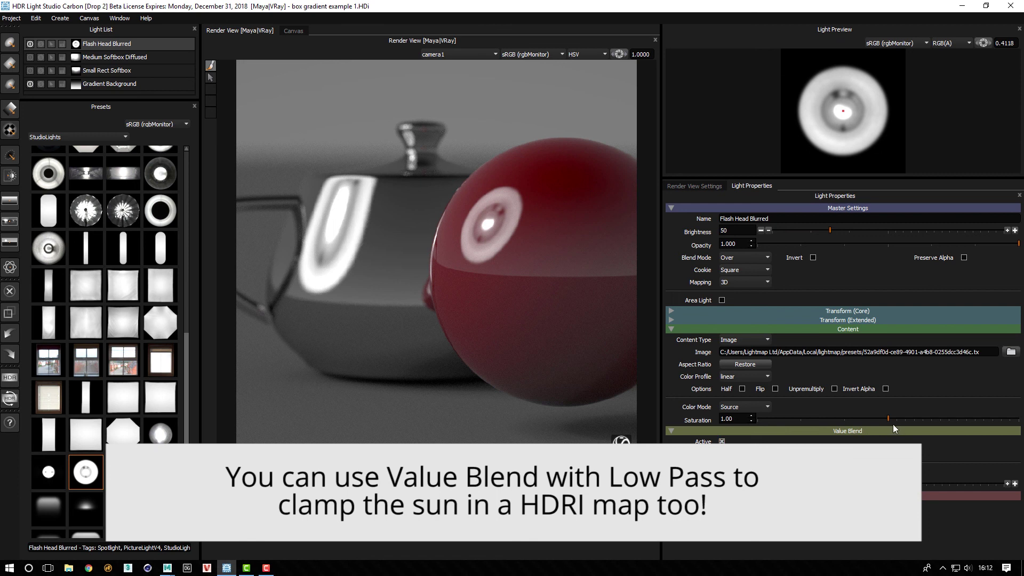